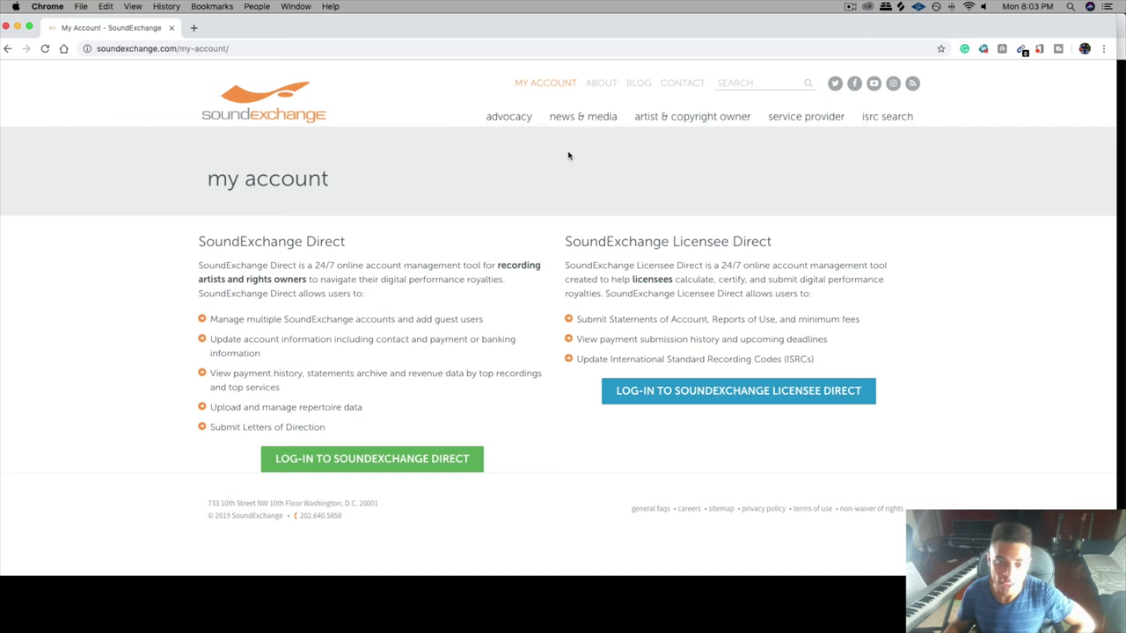
Log in to SoundExchange Direct and open the new catalog upload page for L. Marquee Productions, Inc.
left_click(389, 459)
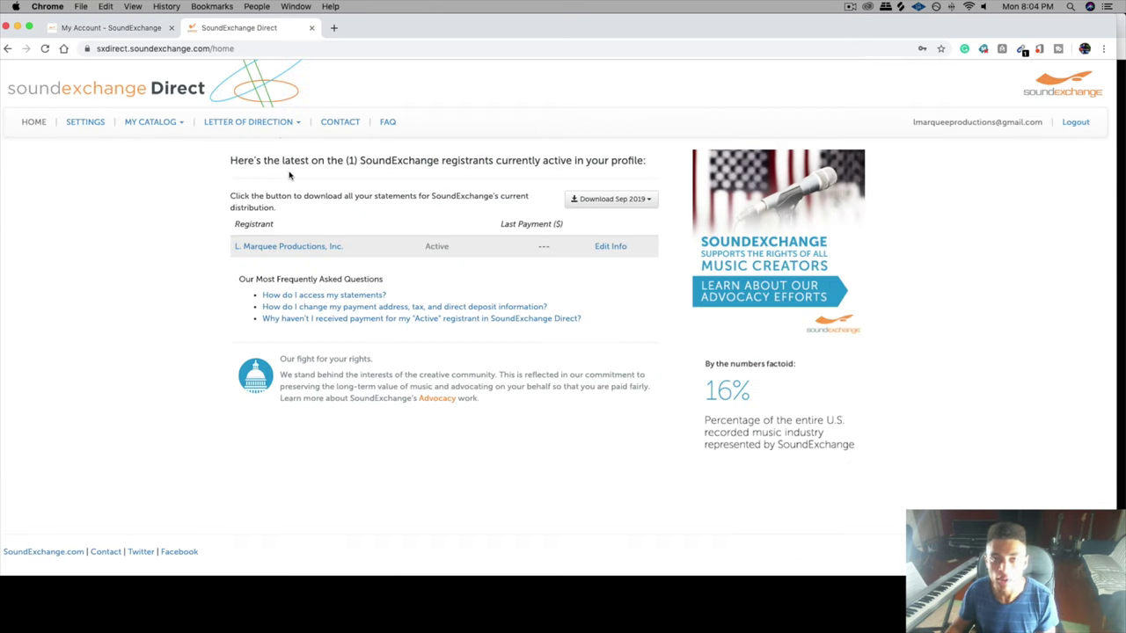
left_click(158, 125)
left_click(155, 148)
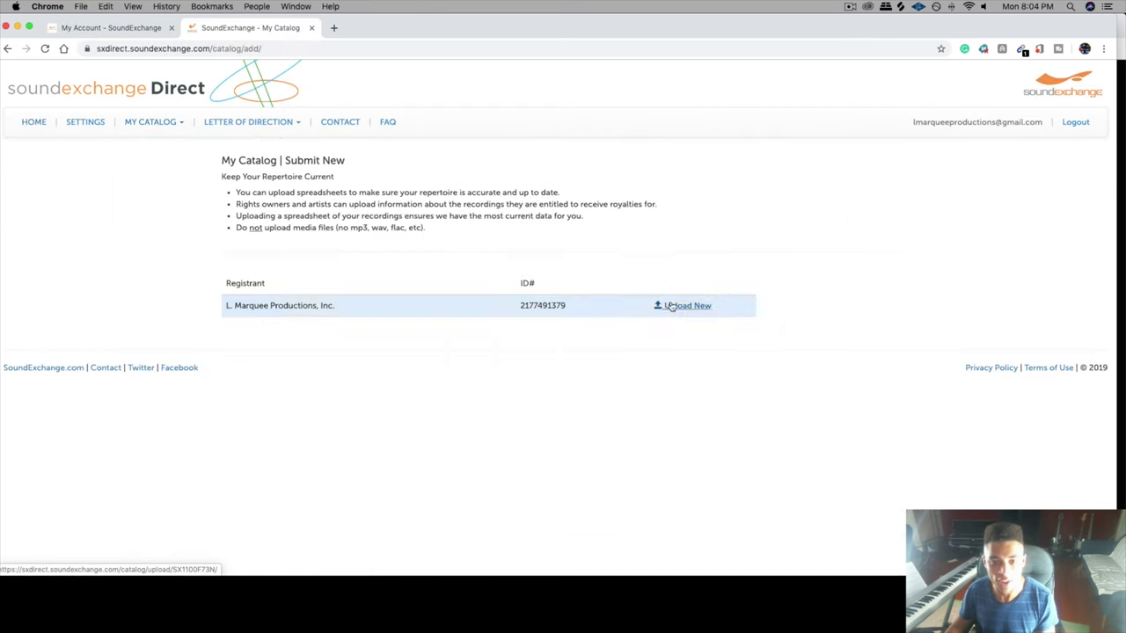
left_click(684, 306)
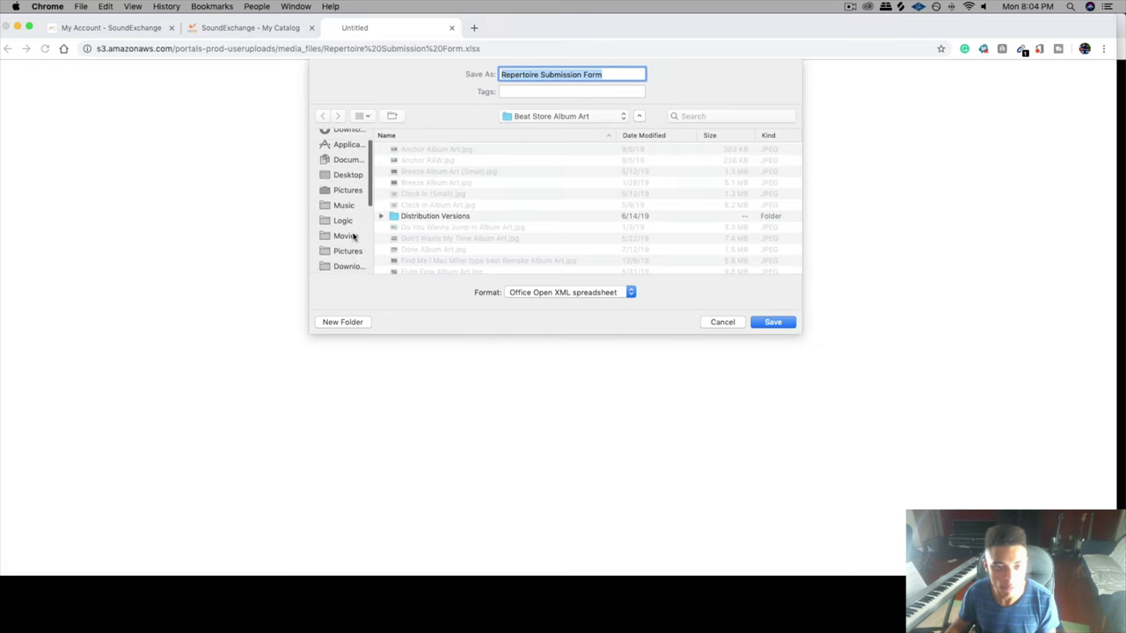
Try to save the Repertoire Submission Form spreadsheet in the Documents folder.
left_click(353, 252)
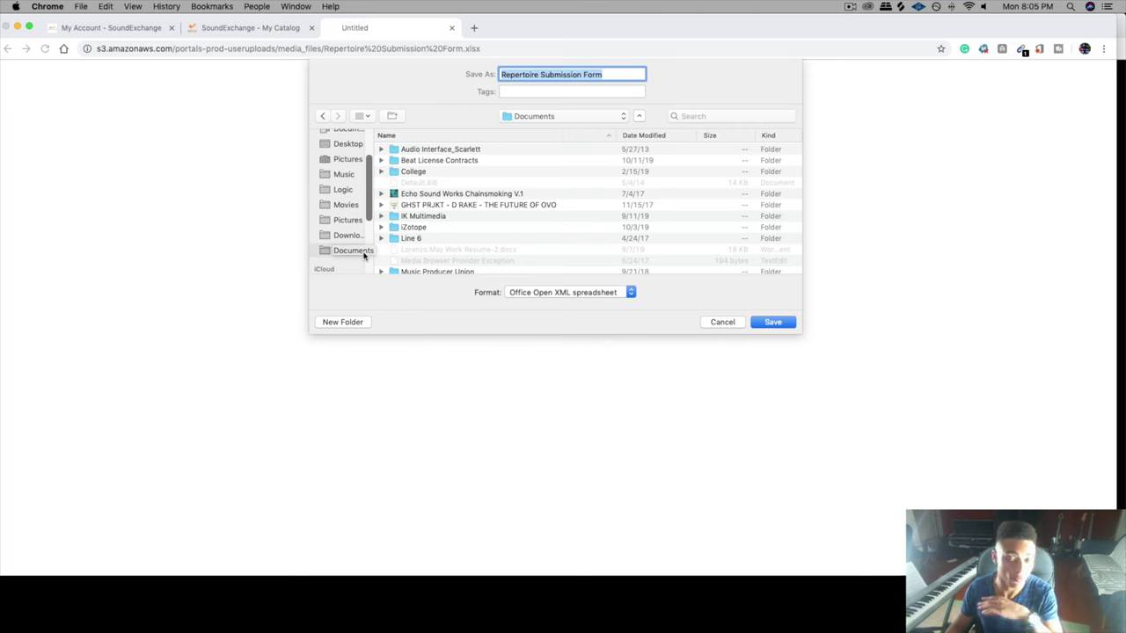
left_click(722, 322)
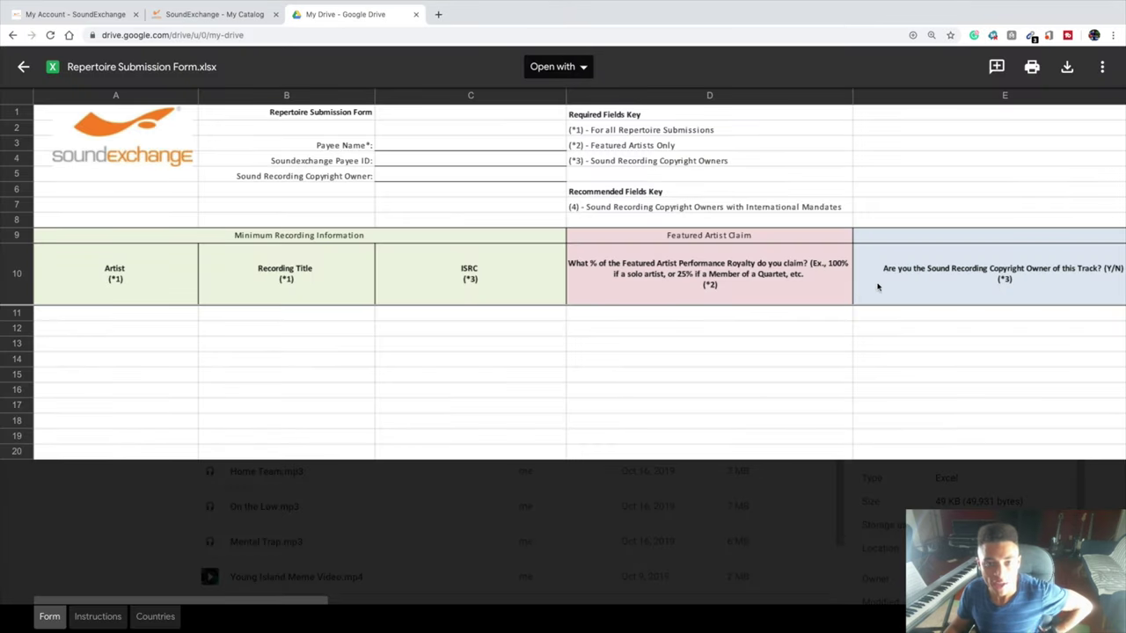
Open Repertoire Submission Form.xlsx from Google Drive in Google Sheets.
left_click(568, 70)
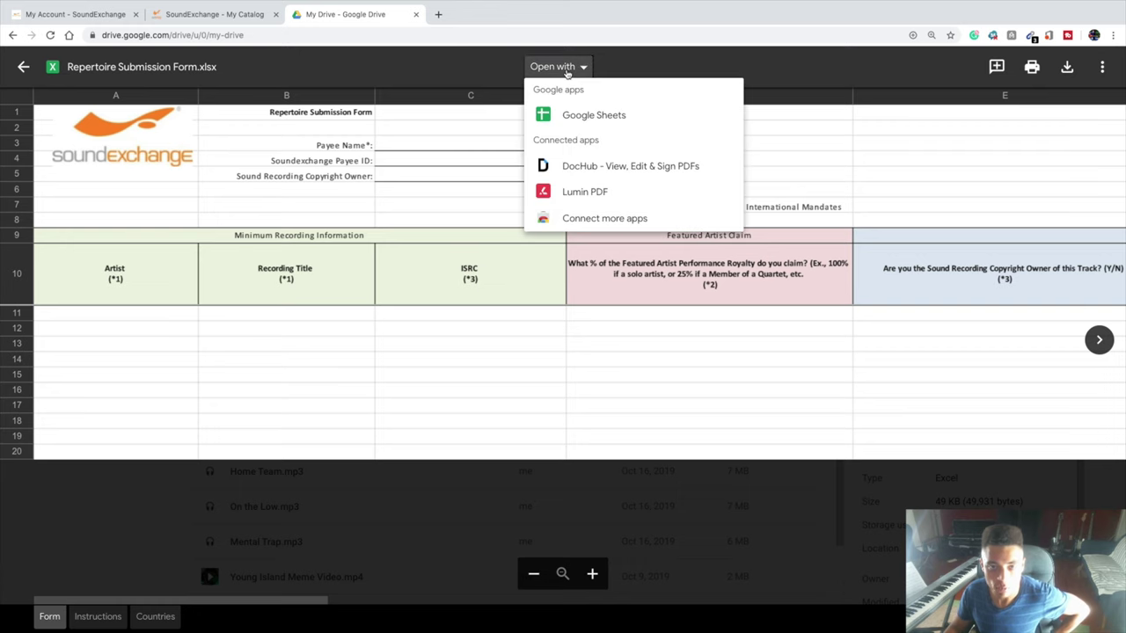
left_click(585, 115)
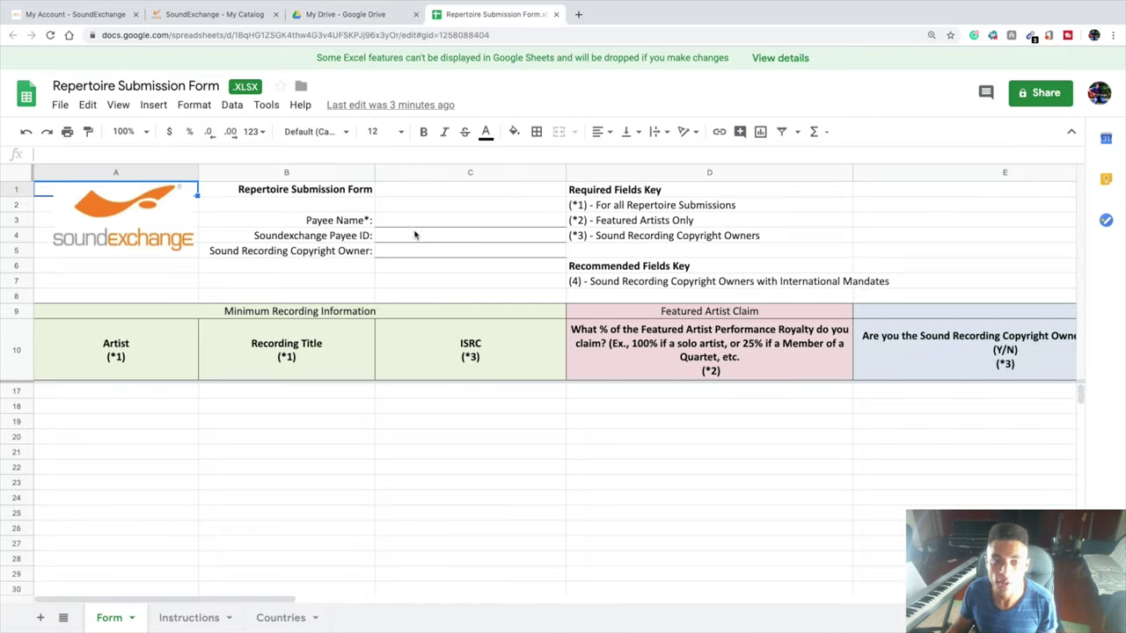
Review the form's payee fields, minimum recording information, Featured Artist Claim and Sound Recording Copyright Owner Claim columns.
scroll(416, 234, "right", 15)
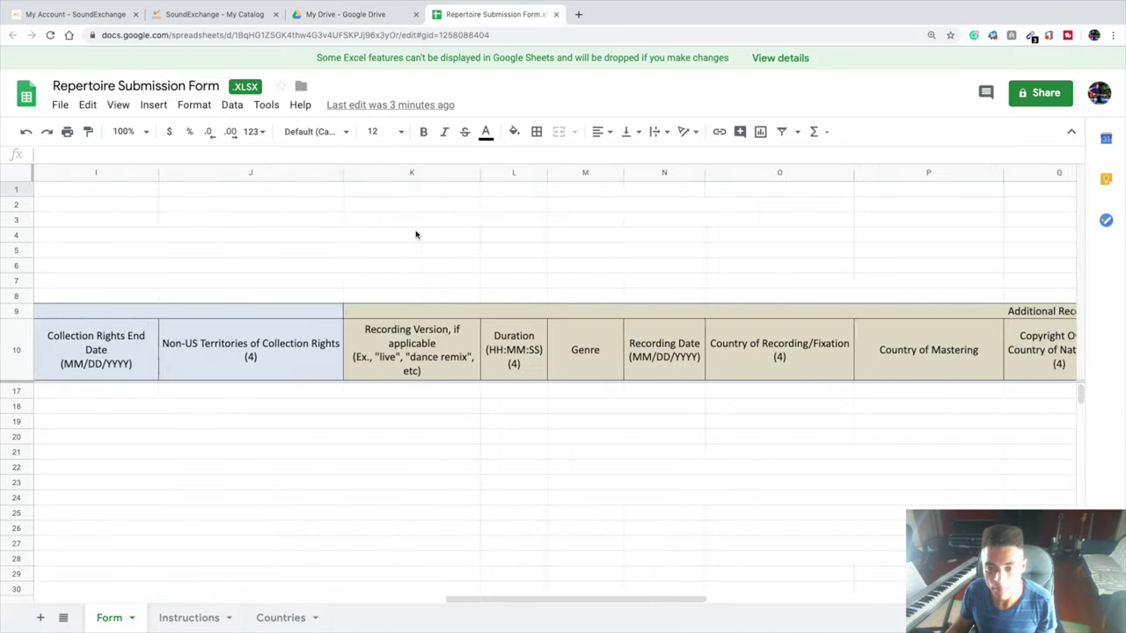
scroll(416, 234, "left", 15)
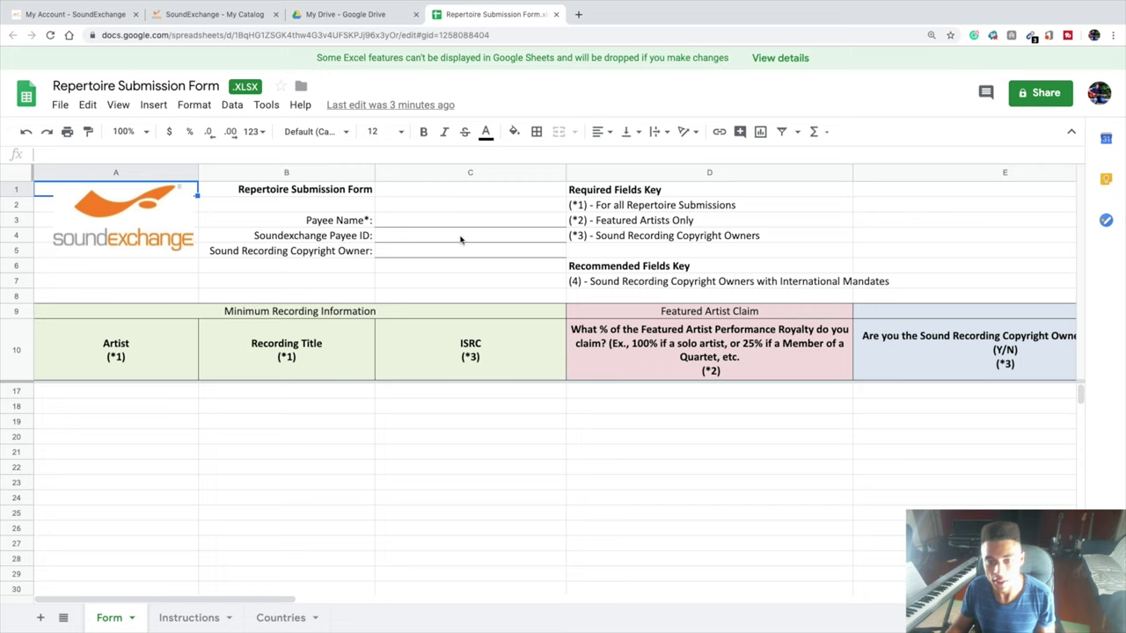
scroll(460, 239, "right", 10)
scroll(460, 239, "left", 10)
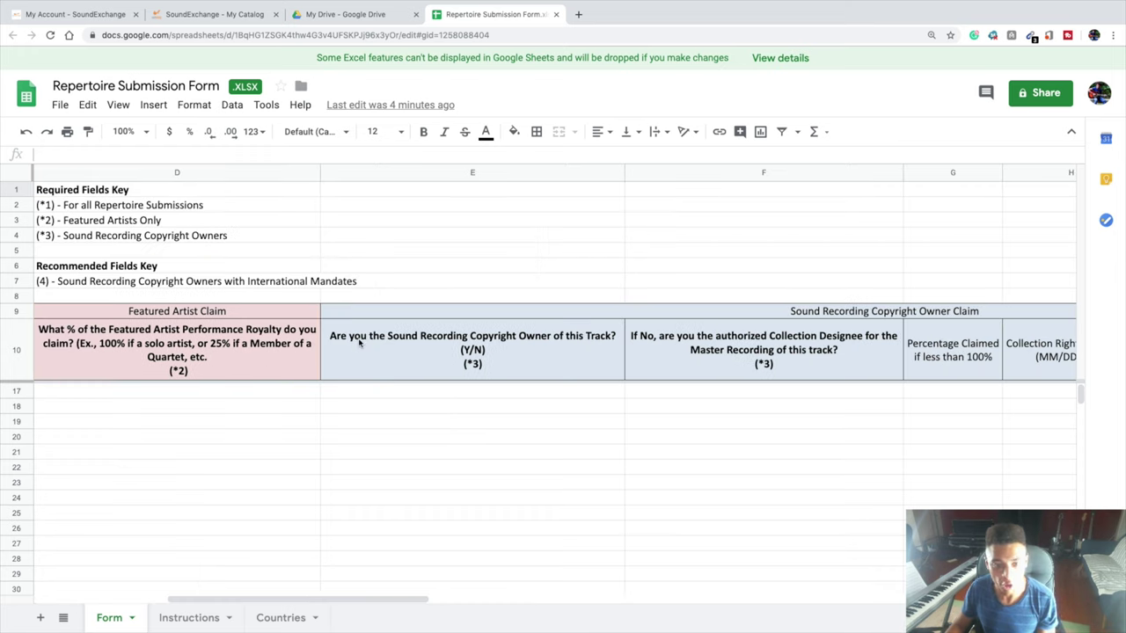
scroll(747, 359, "right", 5)
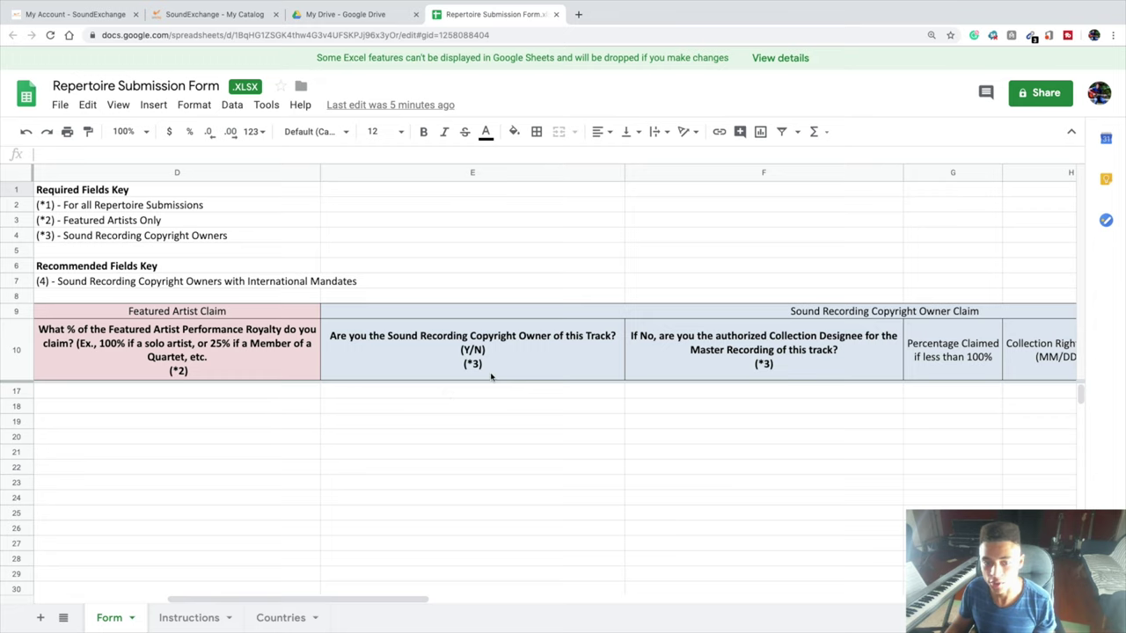
scroll(557, 341, "right", 3)
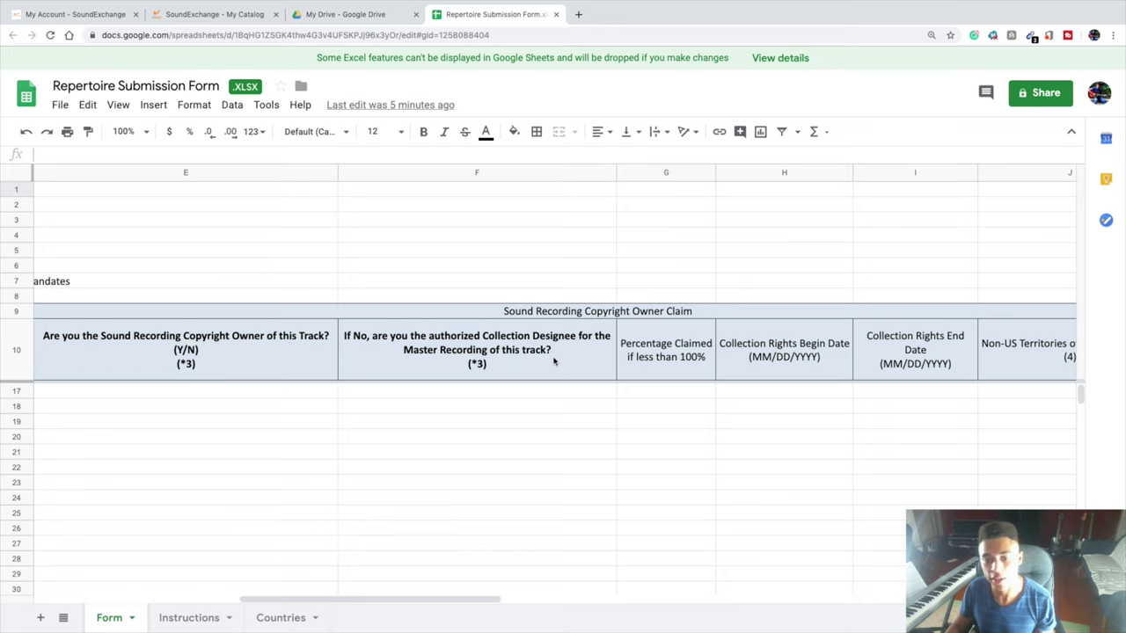
scroll(554, 360, "right", 3)
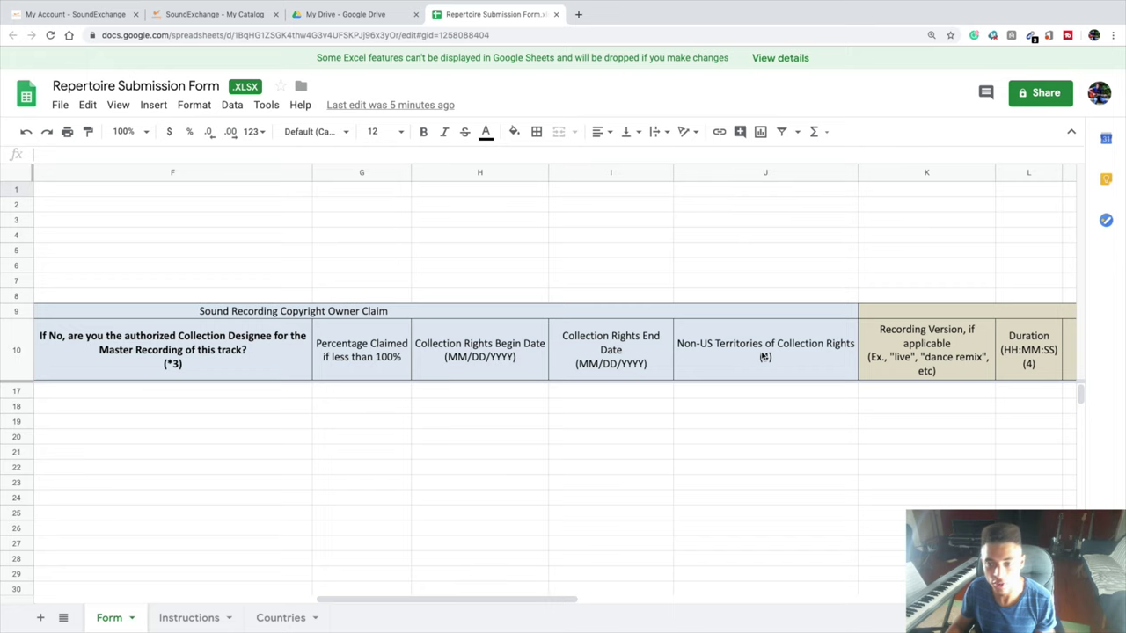
scroll(764, 356, "right", 4)
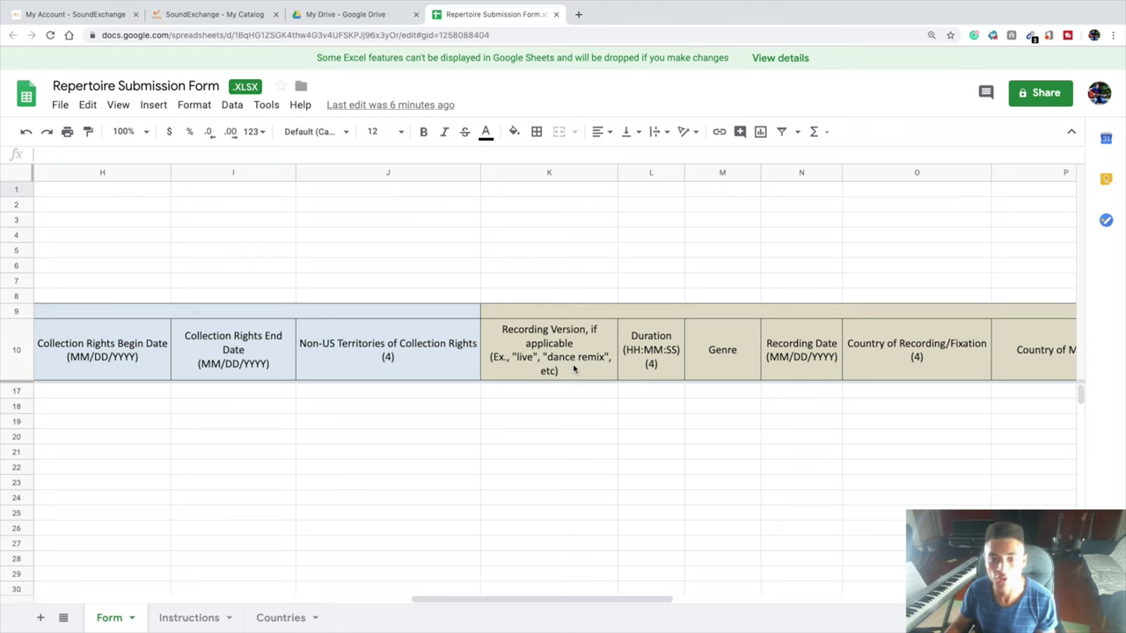
Examine the form's Additional Recording Information and Release Information columns, and return to the start of the sheet.
scroll(573, 370, "right", 2)
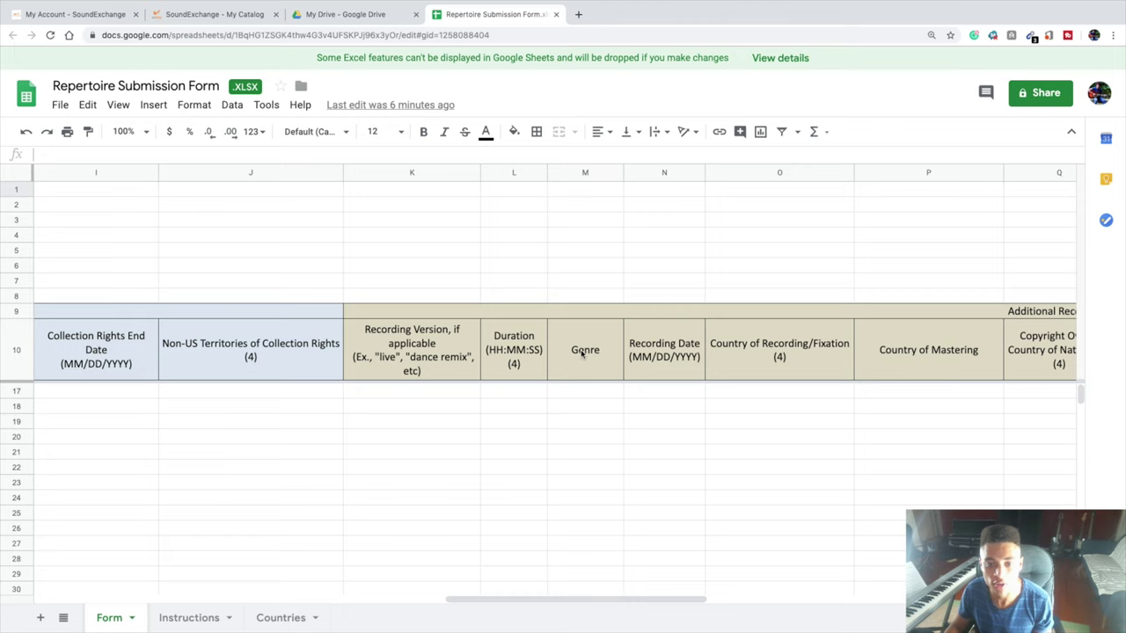
scroll(676, 350, "right", 5)
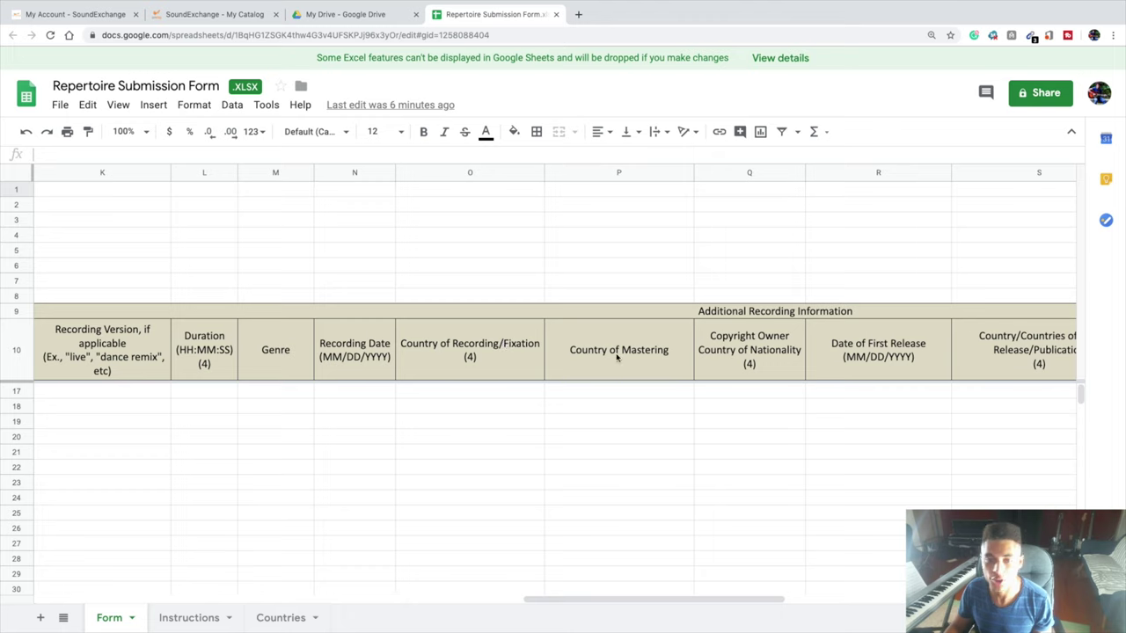
scroll(613, 350, "right", 2)
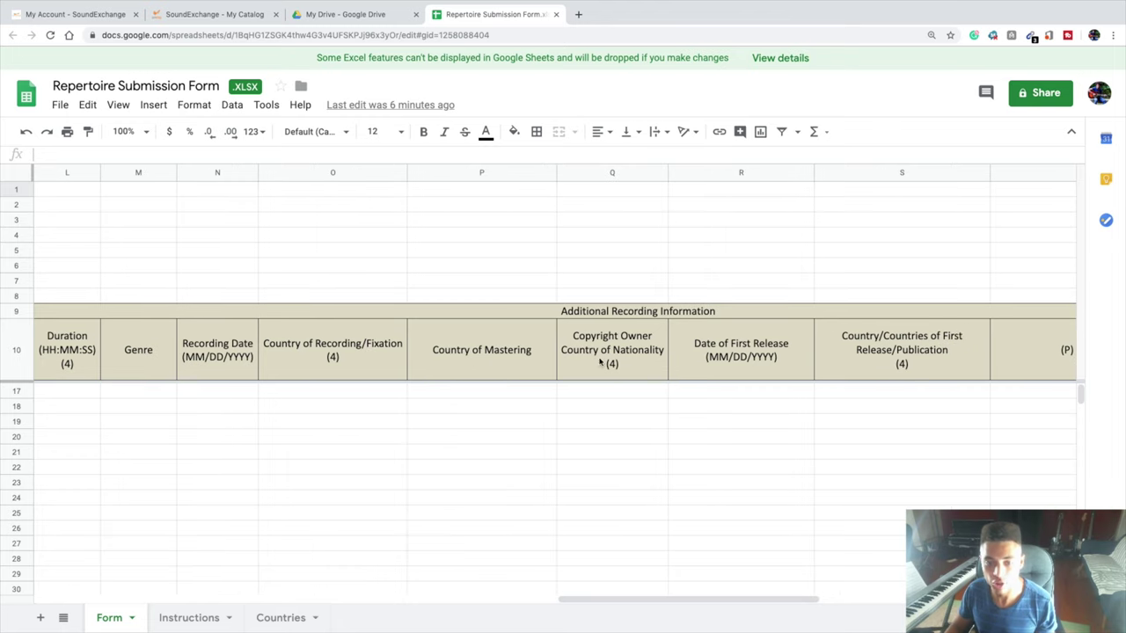
scroll(630, 361, "right", 2)
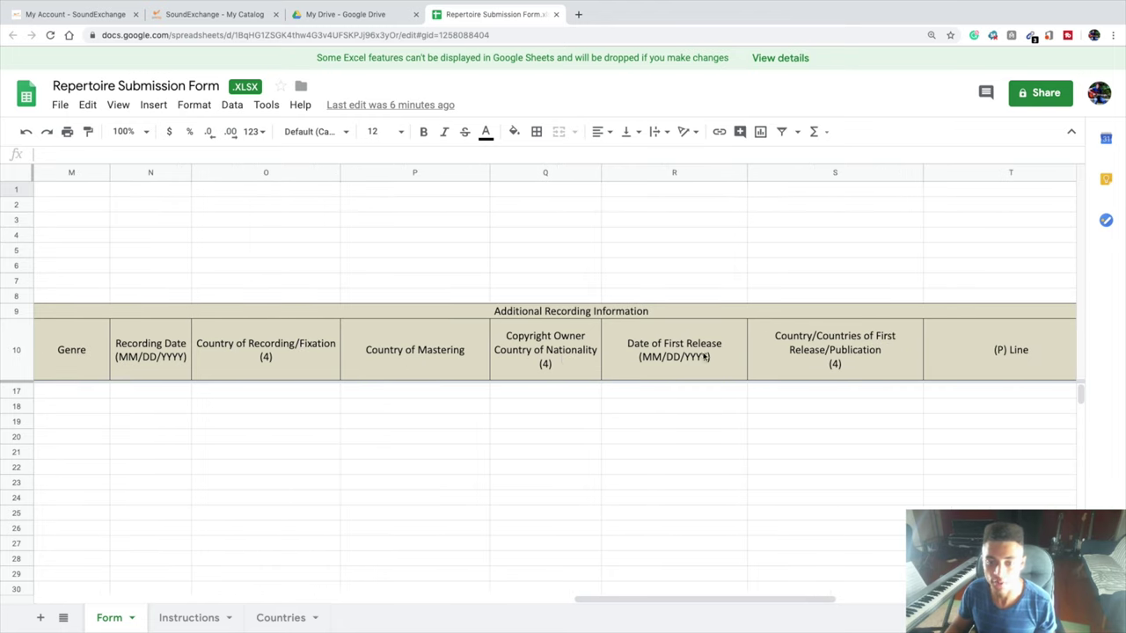
scroll(667, 361, "right", 2)
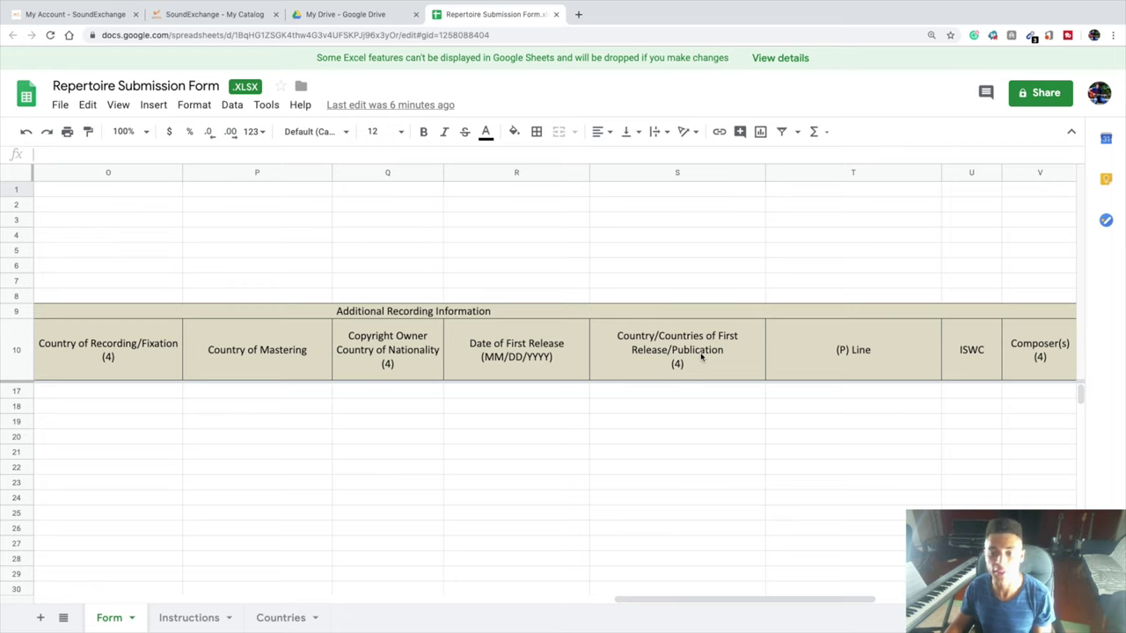
scroll(701, 357, "right", 3)
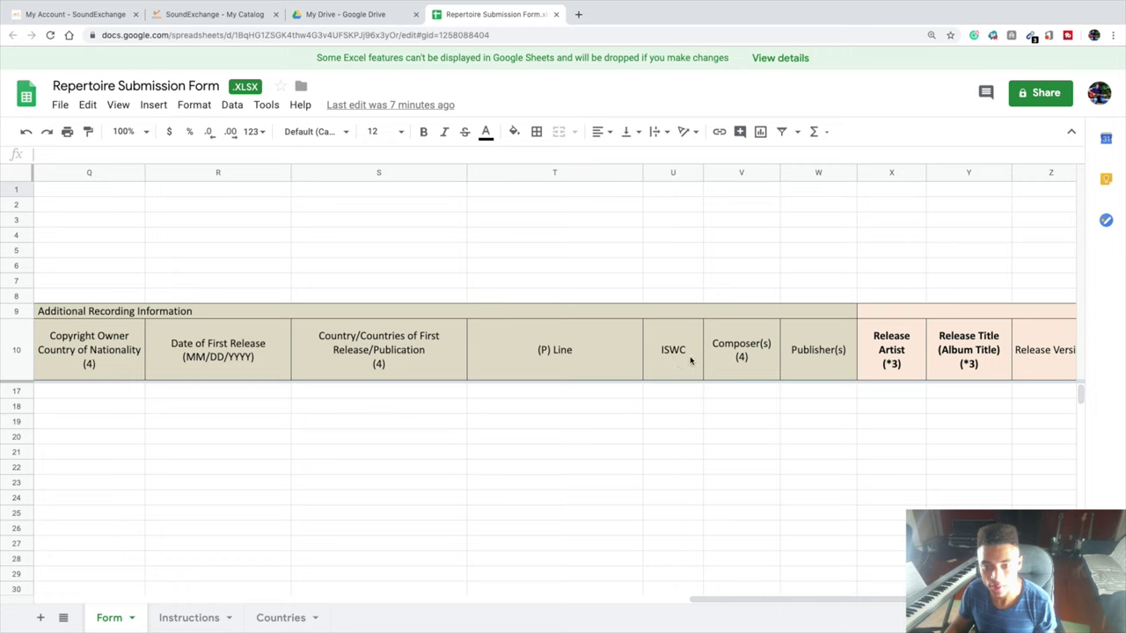
scroll(691, 362, "right", 2)
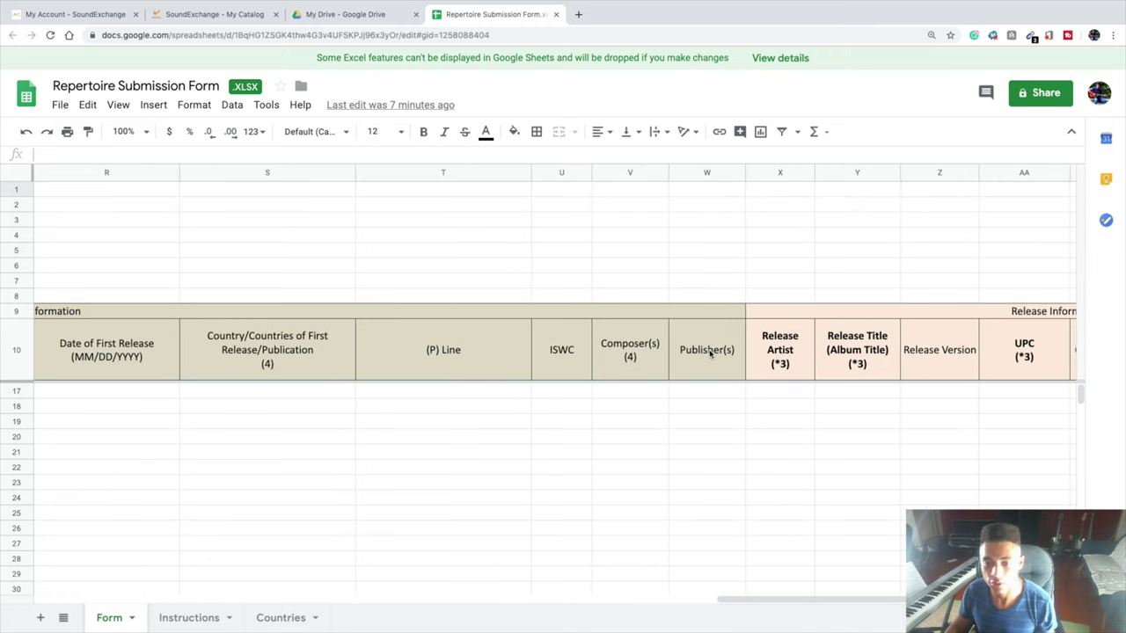
scroll(711, 354, "right", 3)
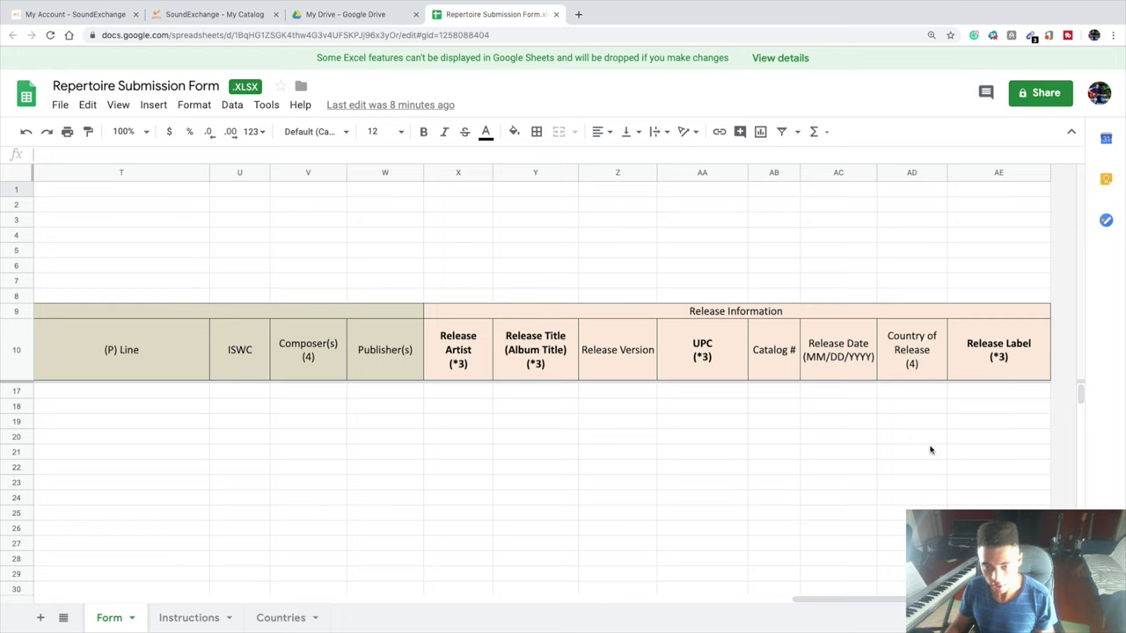
scroll(930, 451, "left", 20)
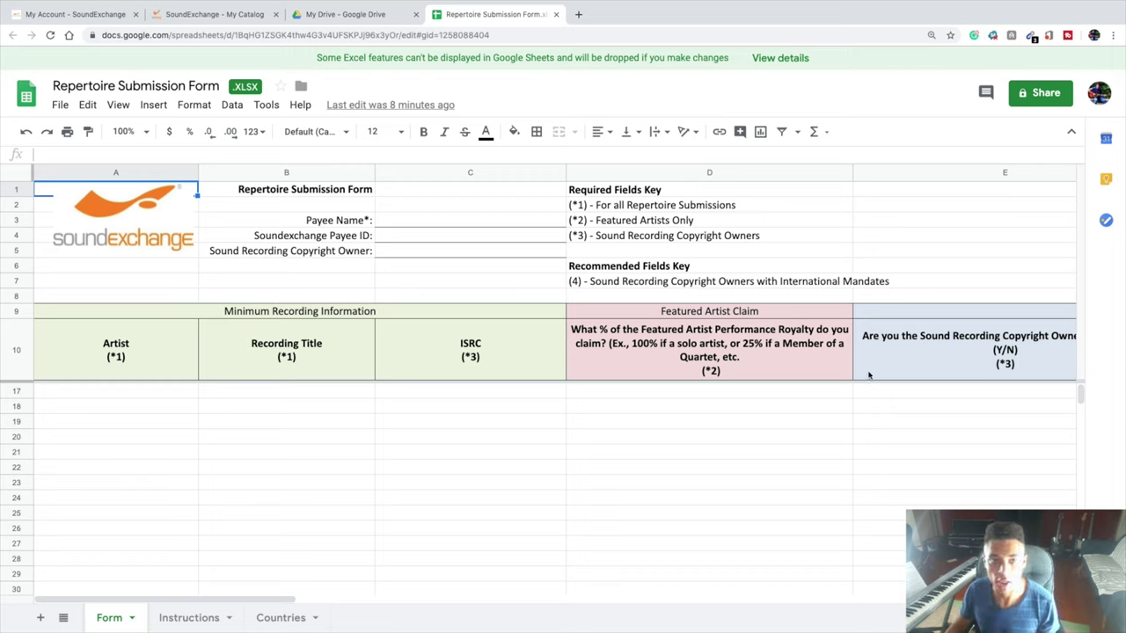
View the file formats offered for downloading the submission form, and leave without downloading.
left_click(60, 105)
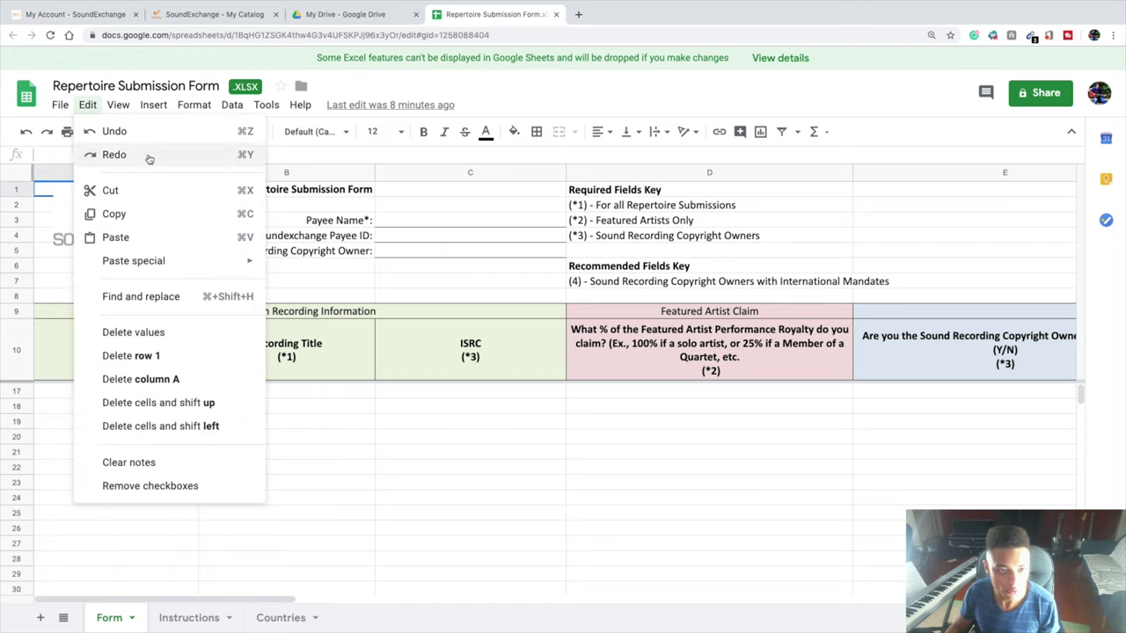
mouse_move(126, 298)
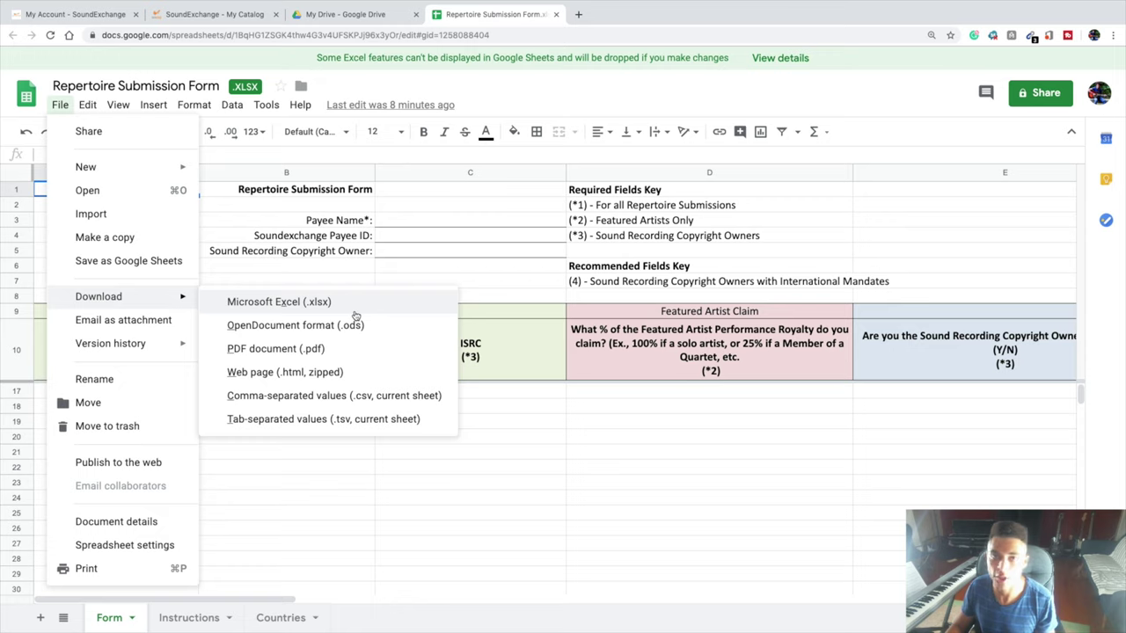
left_click(530, 480)
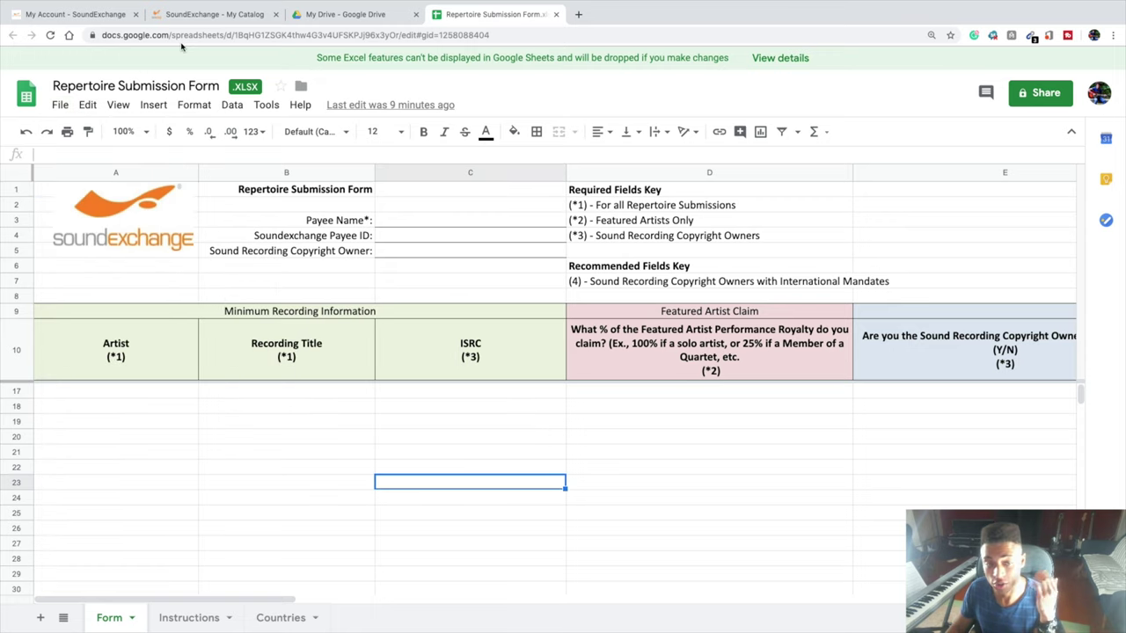
On the SoundExchange catalog upload page, choose L. Marquee Repertoire Submission Form.xlsx from Documents as the file to upload.
left_click(211, 15)
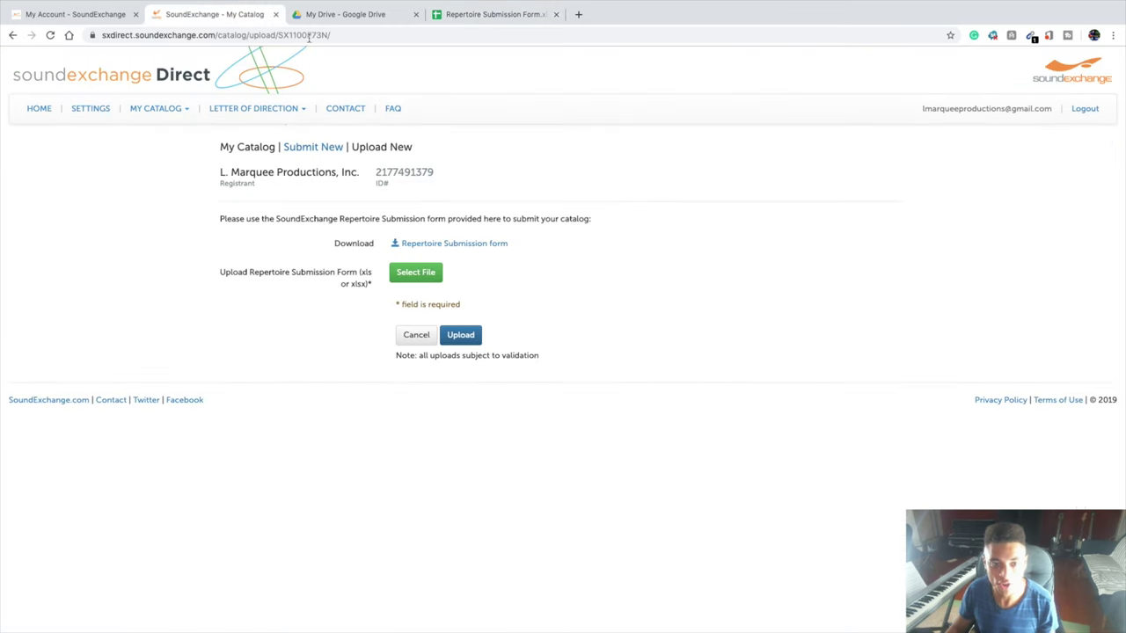
left_click(414, 274)
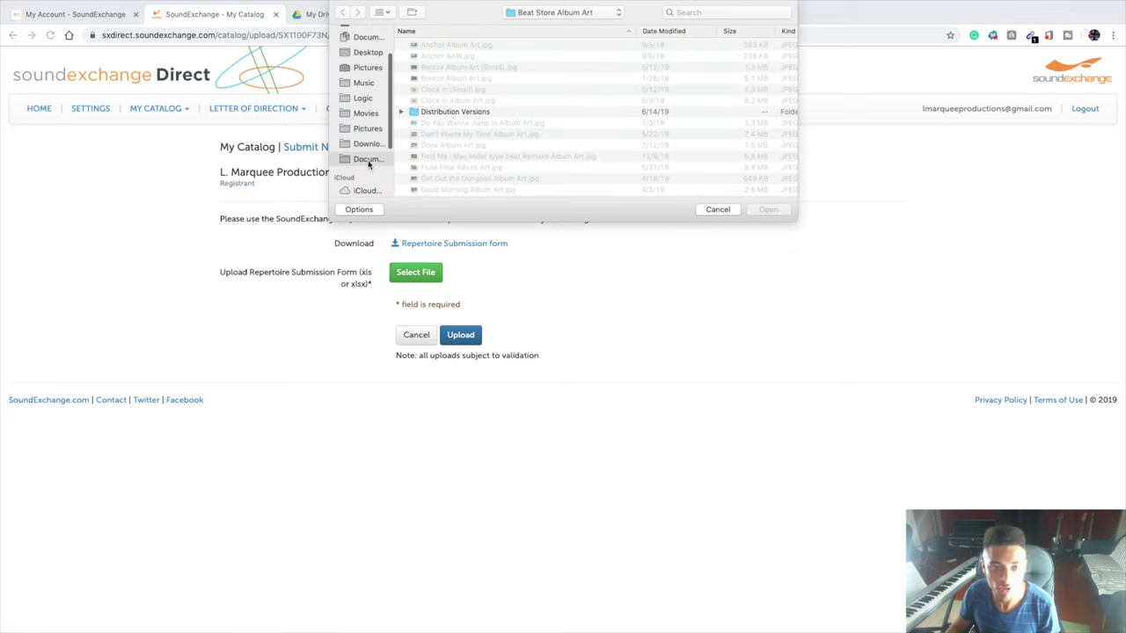
double_click(585, 48)
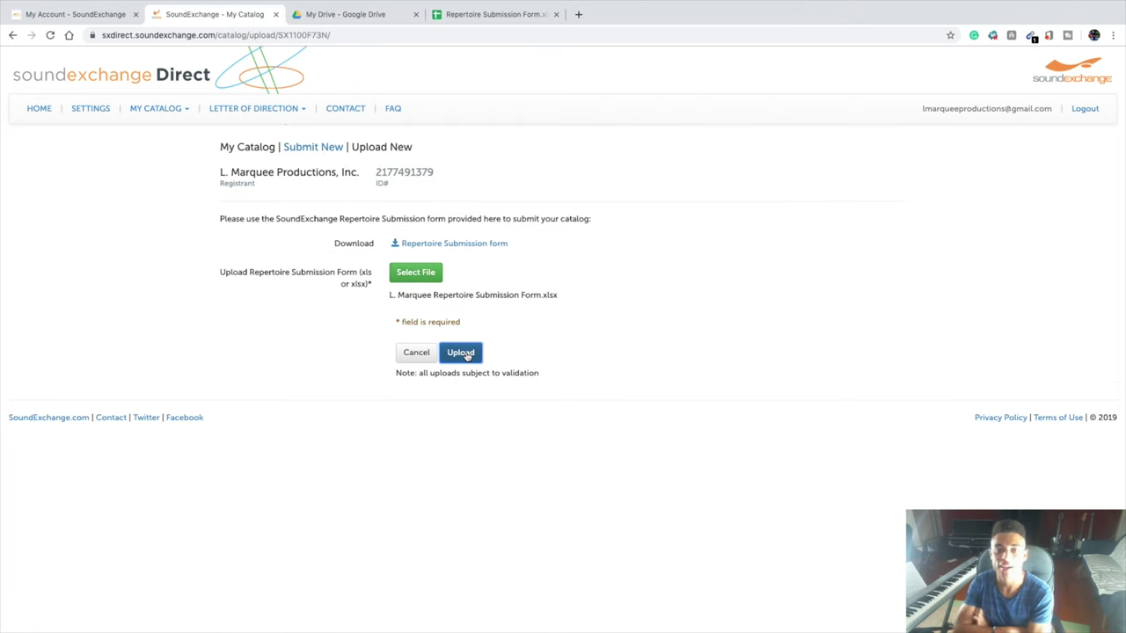